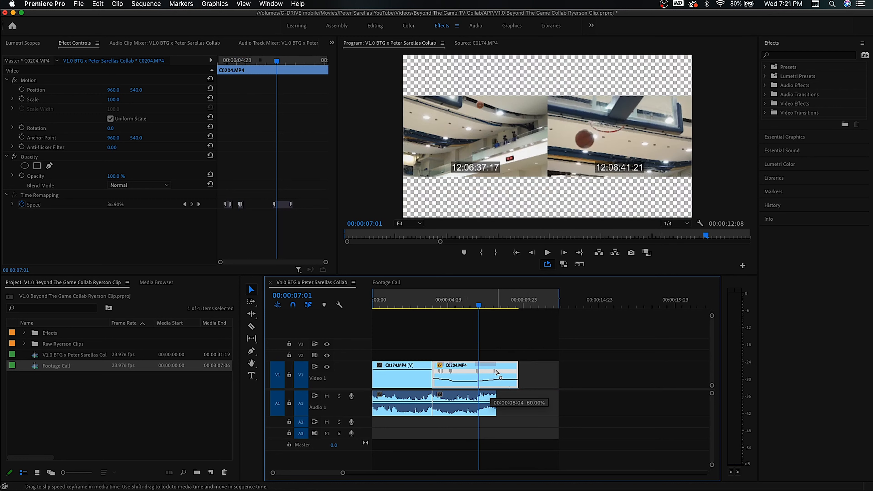
- Slip a speed keyframe on clip C0204 slightly earlier to refine its slow-motion ramp
left_click(476, 305)
left_click_drag(476, 305, 484, 310)
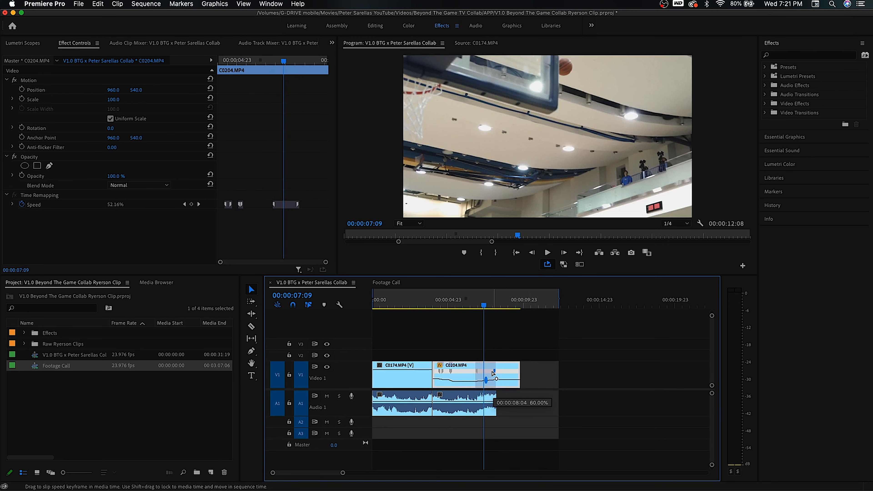
left_click_drag(494, 374, 491, 375)
- Speed up the section of C0204 that follows its last speed keyframe
left_click(474, 307)
key("=")
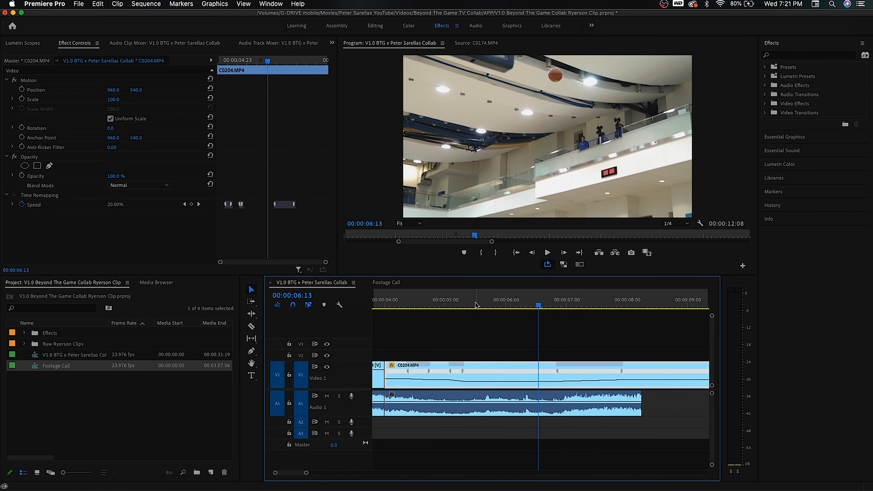
key("space")
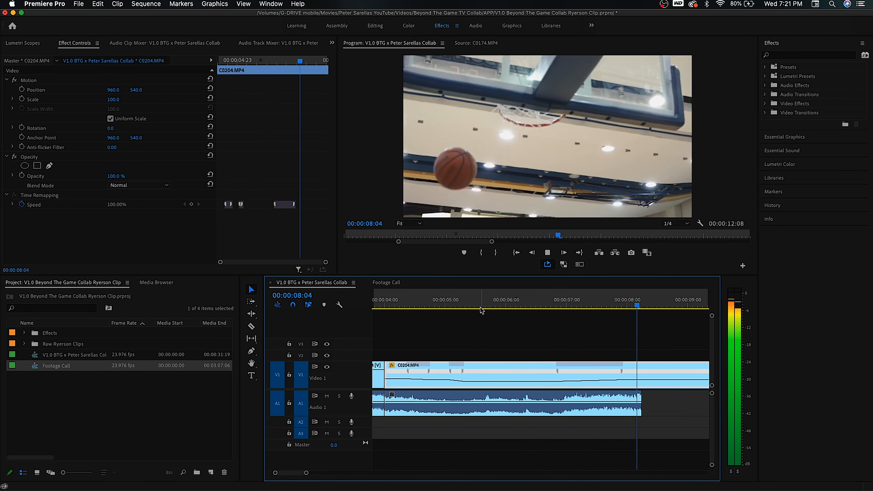
key("space")
key("minus")
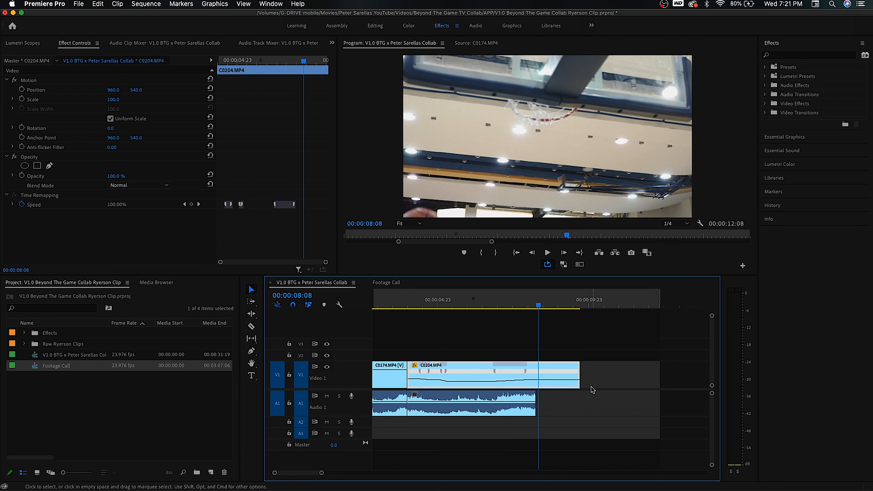
key("equal")
mouse_move(550, 305)
left_mouse_down()
mouse_move(576, 306)
mouse_move(560, 309)
left_mouse_up()
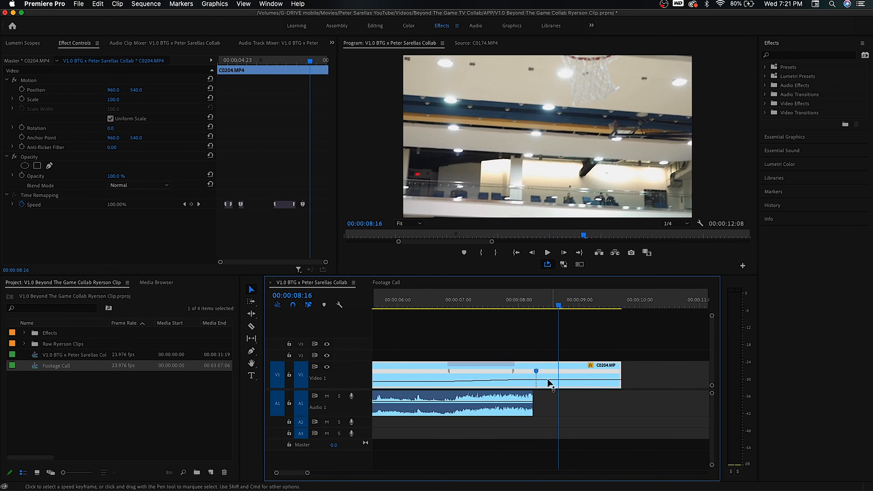
left_click_drag(538, 373, 591, 371)
- Review the ramp and slip C0204's final speed keyframe slightly earlier
left_click(529, 302)
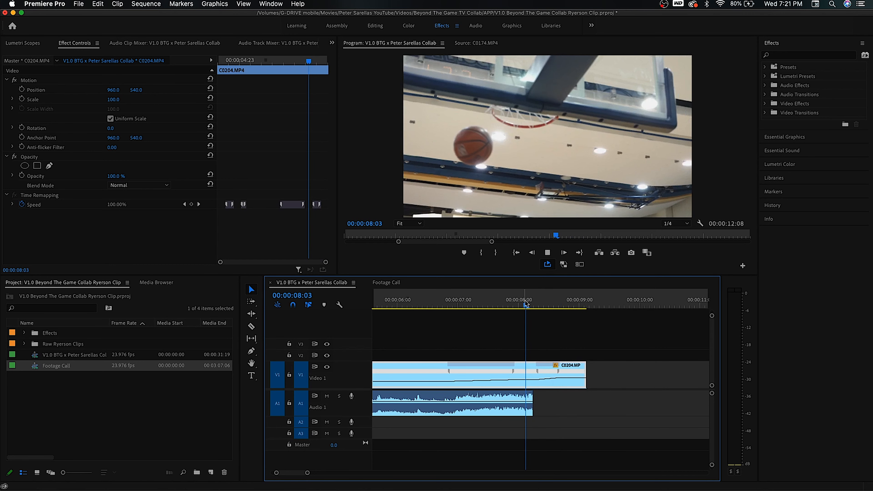
left_click_drag(570, 306, 538, 317)
key("shift+Left")
key("shift+Left")
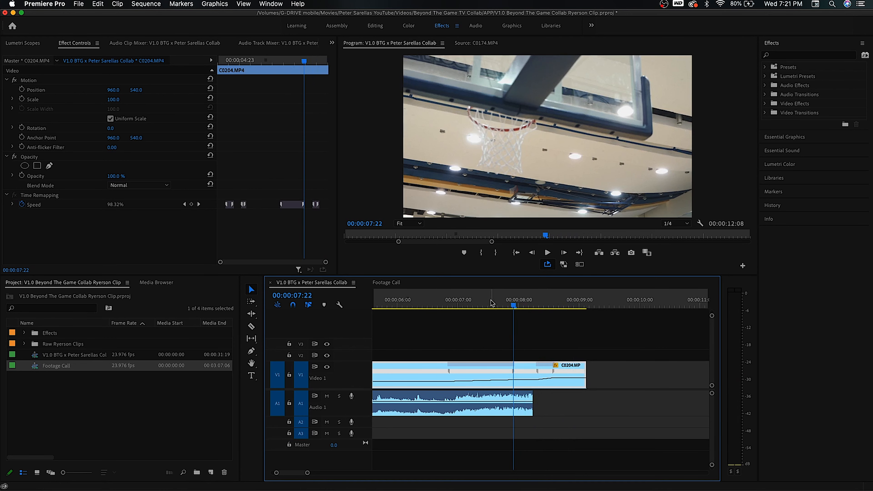
left_click(464, 305)
key("space")
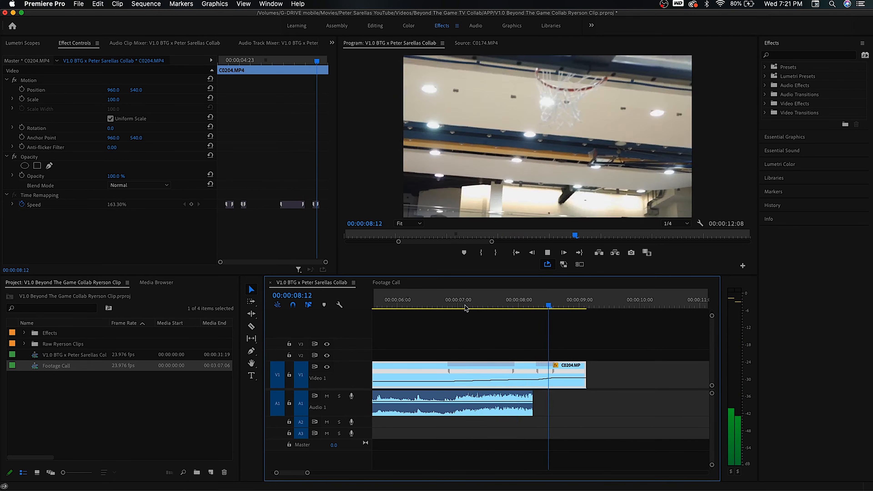
left_click(521, 305)
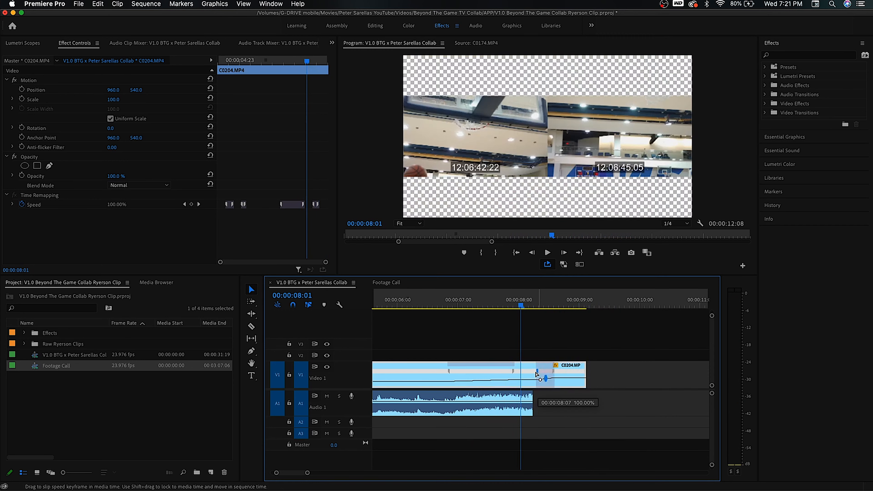
left_click_drag(552, 375, 542, 374)
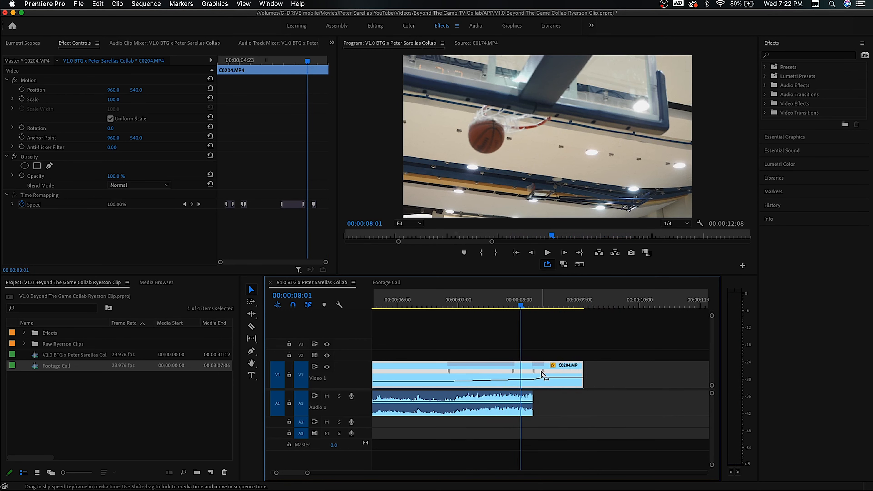
- Move clip C0187 left on the timeline so it follows C0204
left_click(546, 350)
key("minus")
key("minus")
key("minus")
left_click_drag(600, 396, 455, 381)
left_click(508, 383)
key("equal")
key("equal")
left_click(536, 300)
key("space")
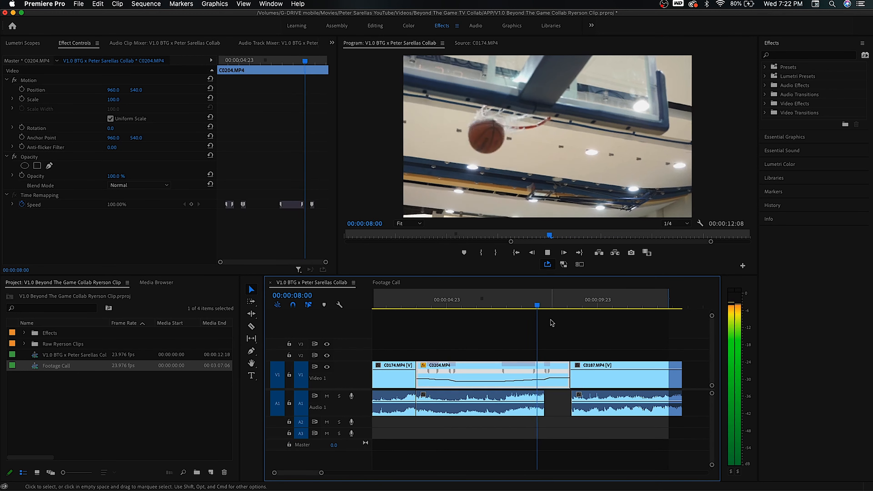
- Trim the edit point between C0204 and C0187
mouse_move(572, 305)
left_mouse_down()
mouse_move(555, 304)
mouse_move(562, 310)
left_mouse_up()
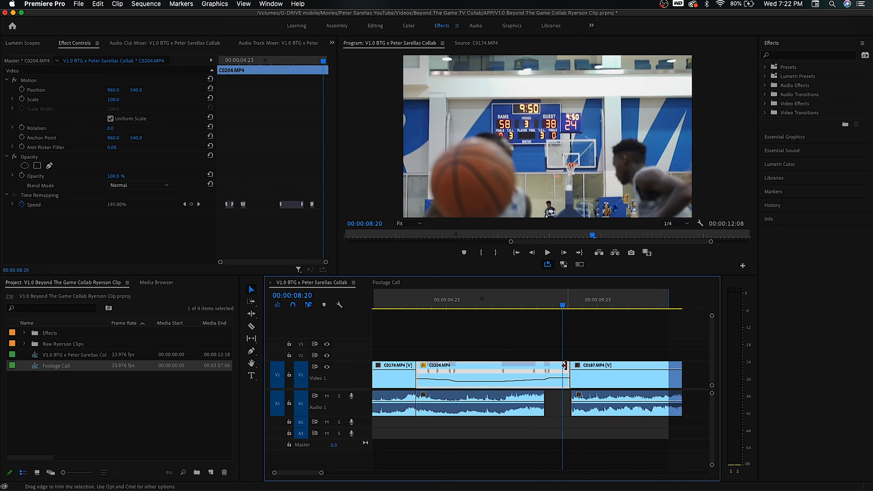
left_click_drag(565, 366, 563, 365)
left_click(641, 339)
- Unlink C0187's audio from its video and mute the Audio 1 track
key("minus")
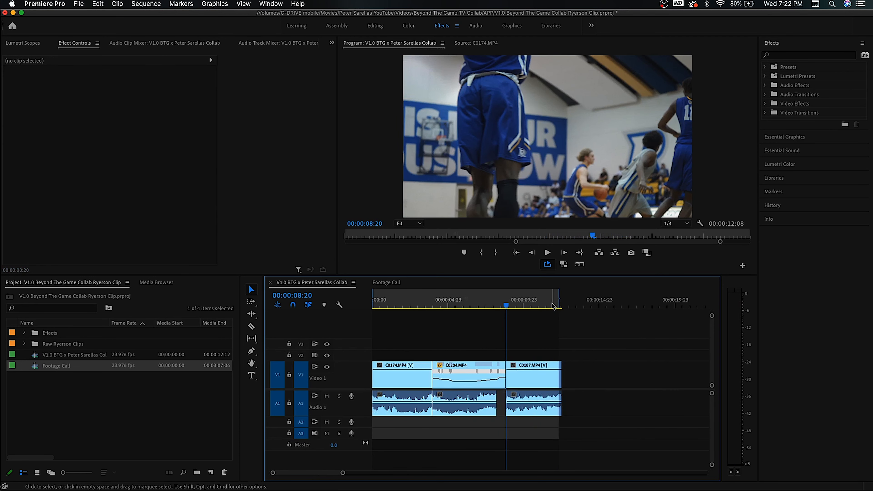
left_click_drag(560, 298, 602, 297)
key("equal")
left_click(568, 372)
left_click_drag(540, 306, 546, 306)
key("equal")
key("super+l")
left_click(596, 335)
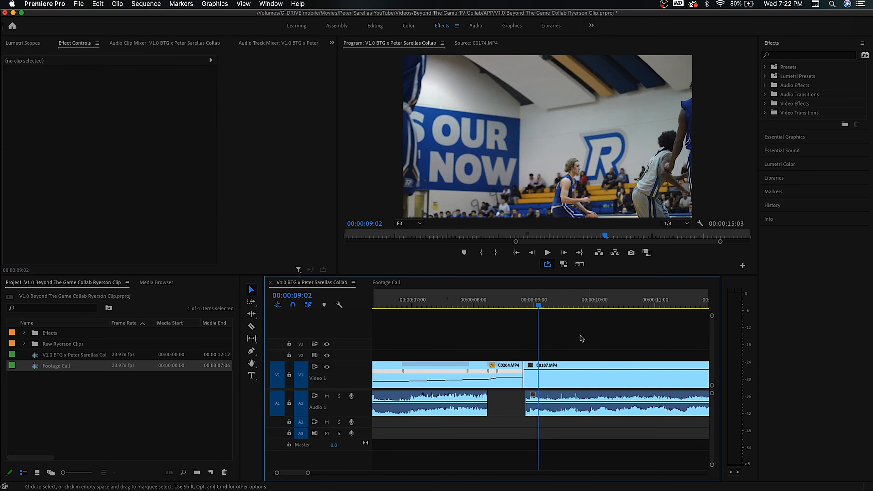
left_click(560, 398)
left_click(551, 378)
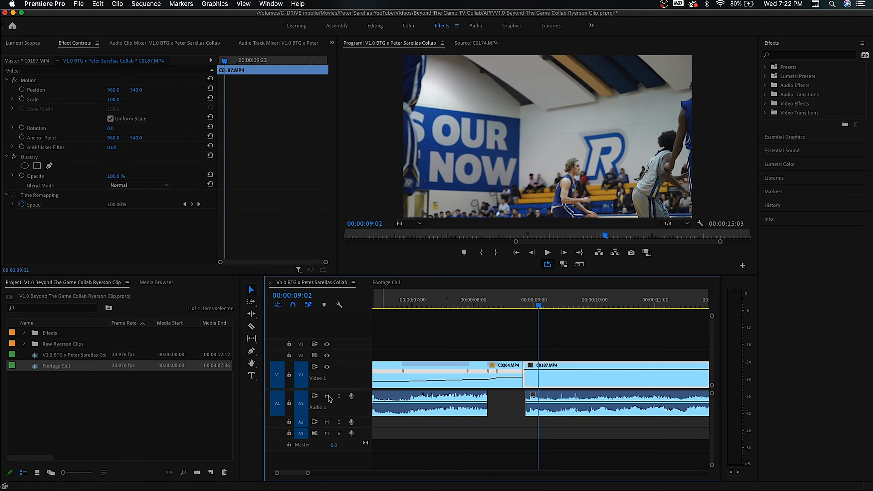
left_click_drag(538, 304, 561, 311)
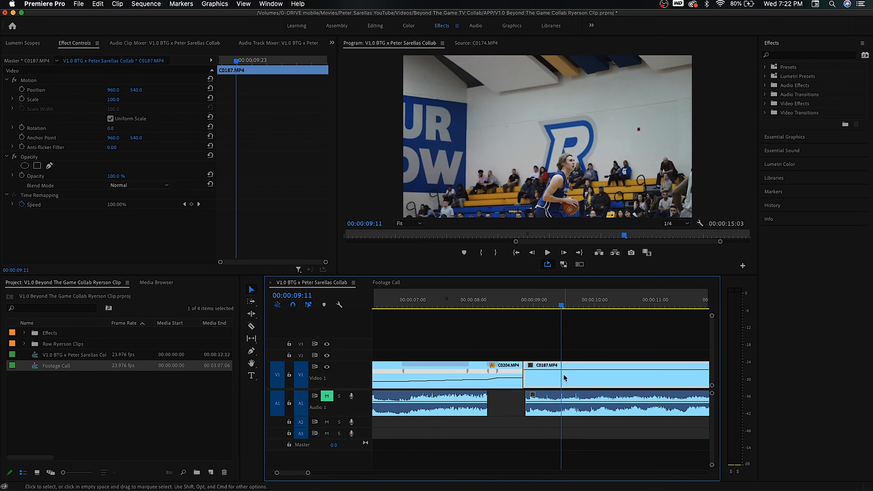
- Show Time Remapping speed keyframes on C0187 and adjust its speed rubber band
right_click(565, 379)
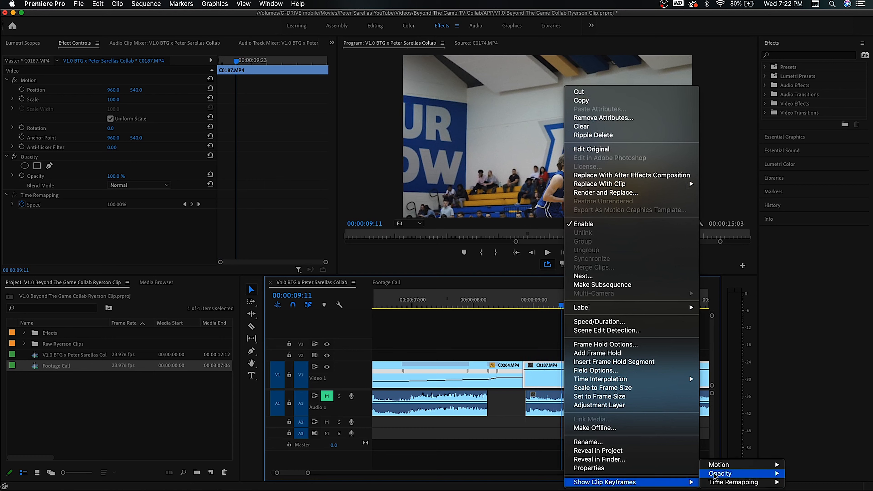
left_click(784, 482)
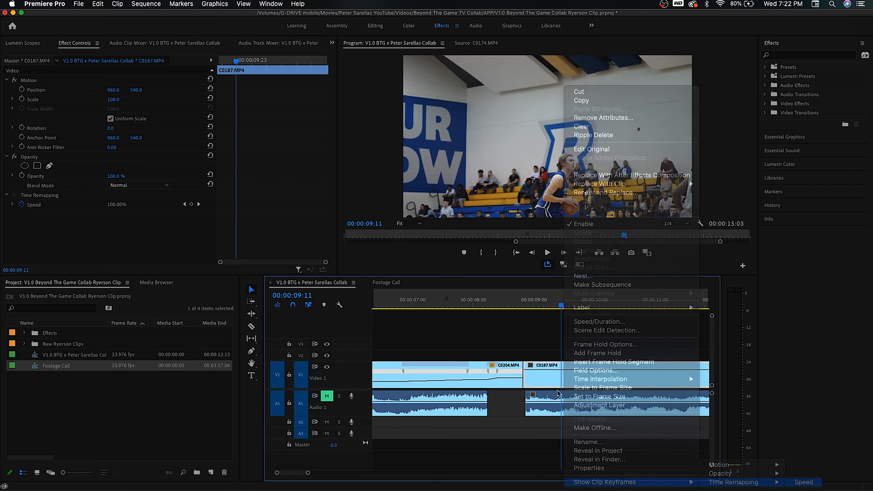
left_click_drag(549, 371, 583, 371)
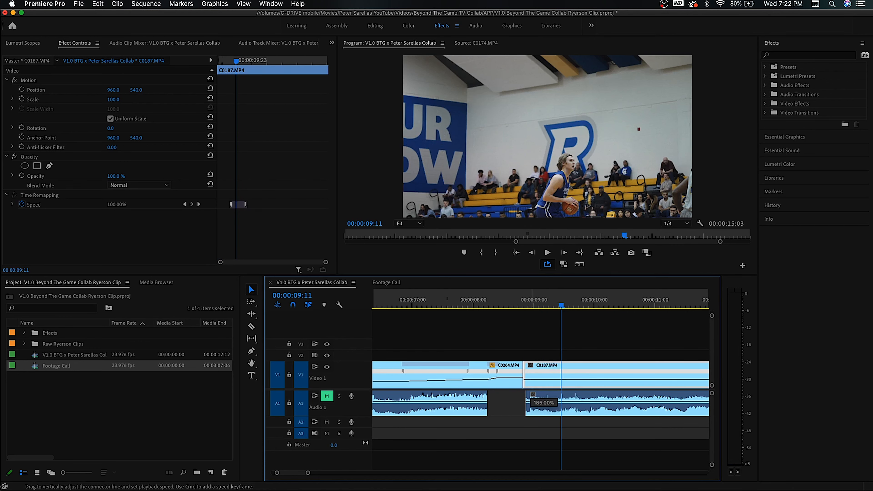
left_click_drag(532, 380, 532, 378)
- Trim the end of C0204 and move C0187 left to close the gap between them
left_click(430, 305)
key("space")
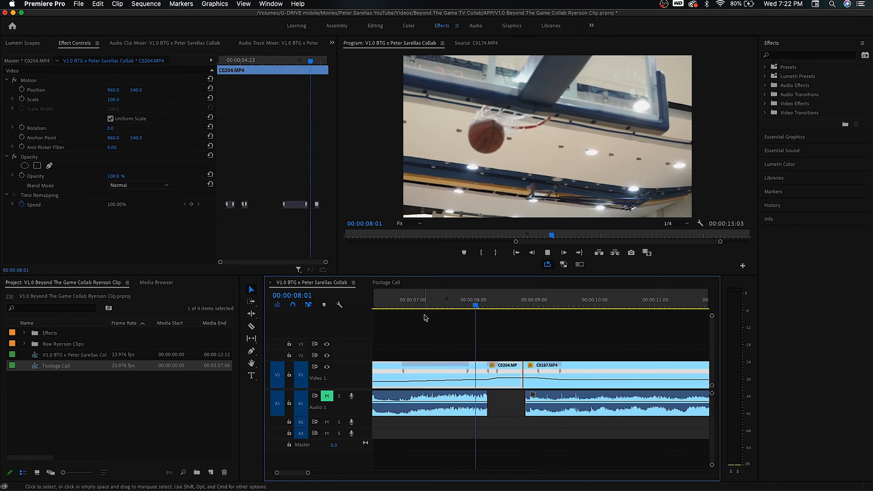
left_click(503, 306)
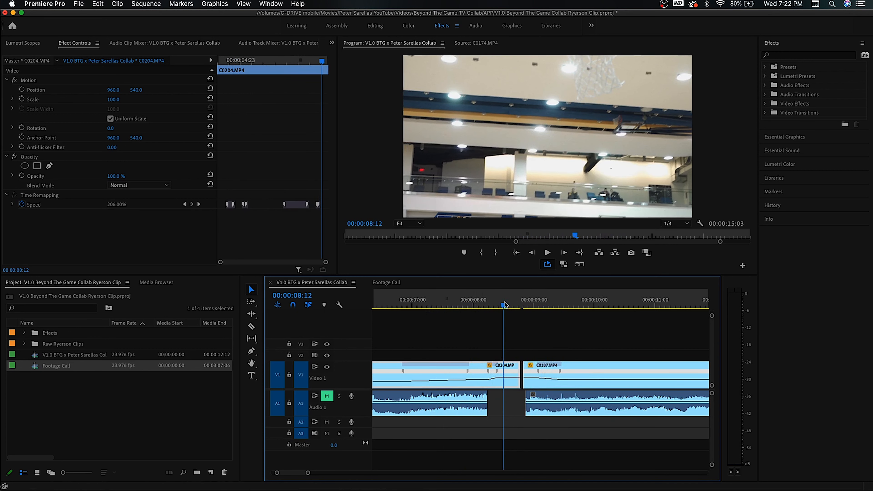
left_click_drag(515, 366, 503, 368)
left_click_drag(520, 341, 554, 415)
left_click_drag(623, 373, 603, 369)
left_click(513, 336)
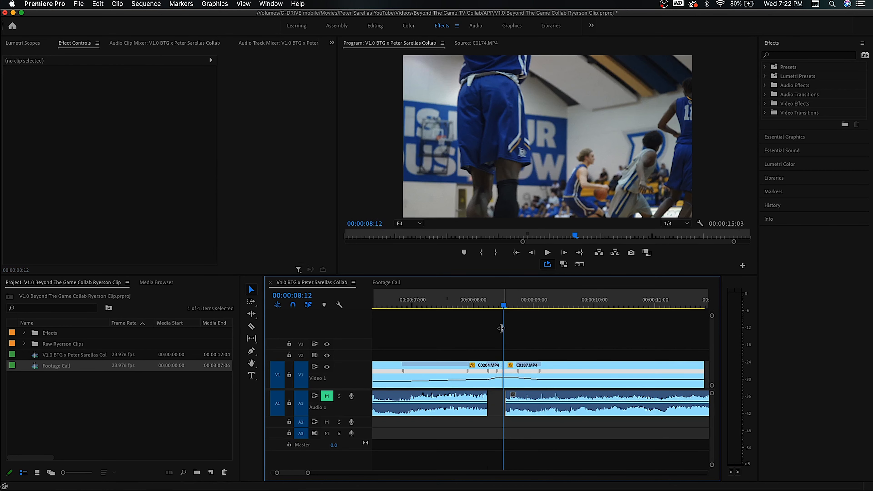
- Play back the ramp and move C0204's final speed keyframe slightly later
left_click(430, 305)
key("space")
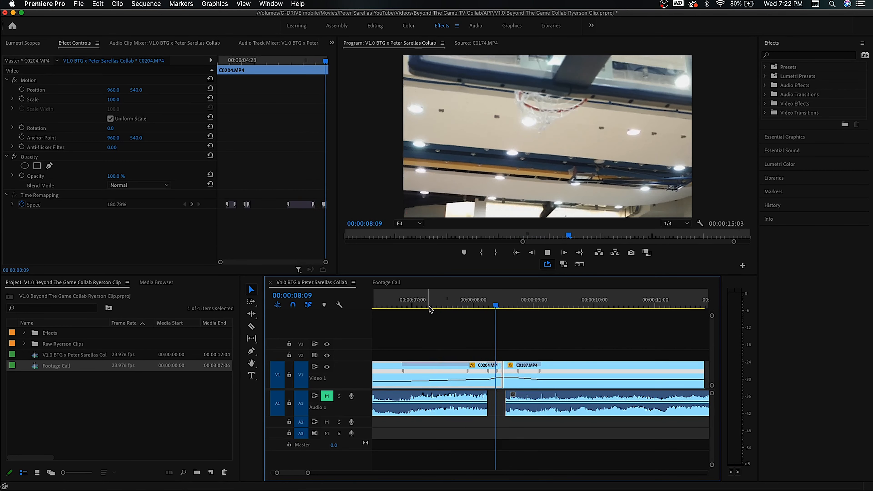
key("space")
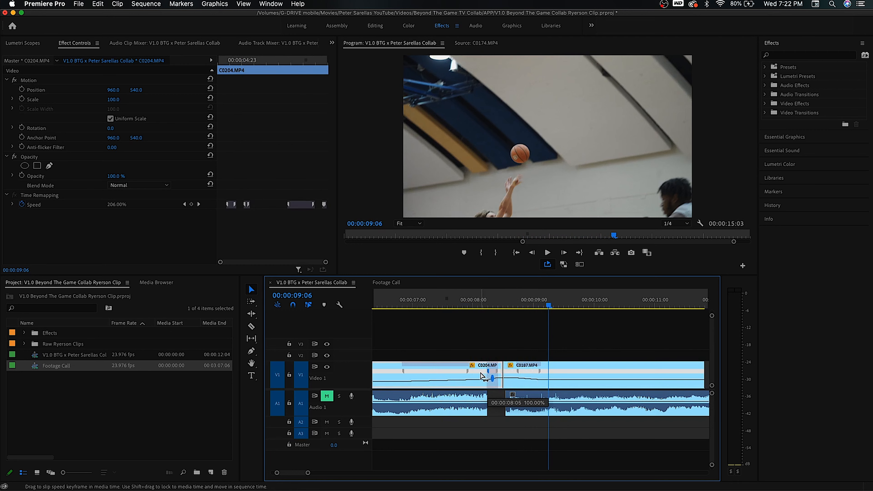
left_click_drag(492, 369, 496, 374)
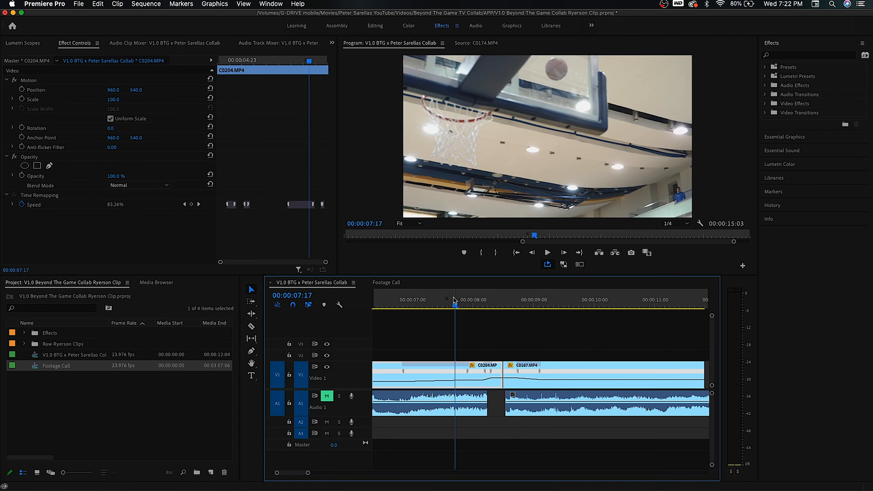
- Adjust the position of the speed keyframe near the start of C0187
left_click(561, 375)
left_click_drag(536, 375, 539, 376)
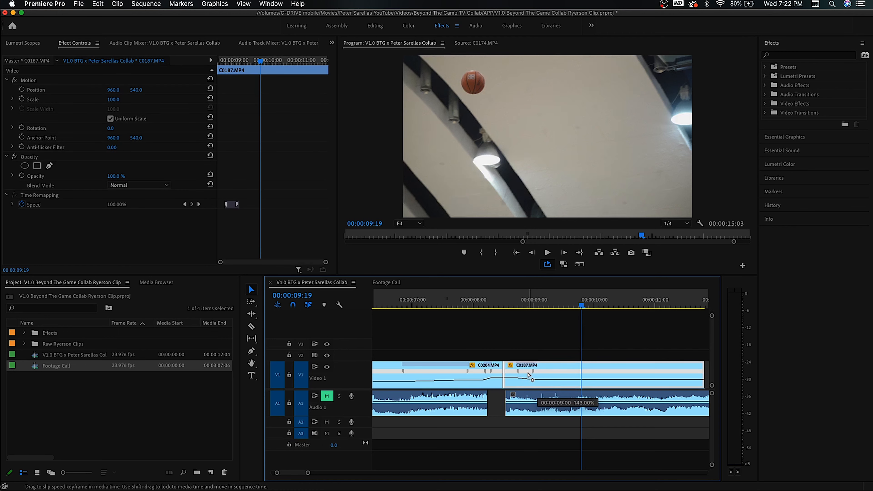
left_click_drag(519, 304, 532, 302)
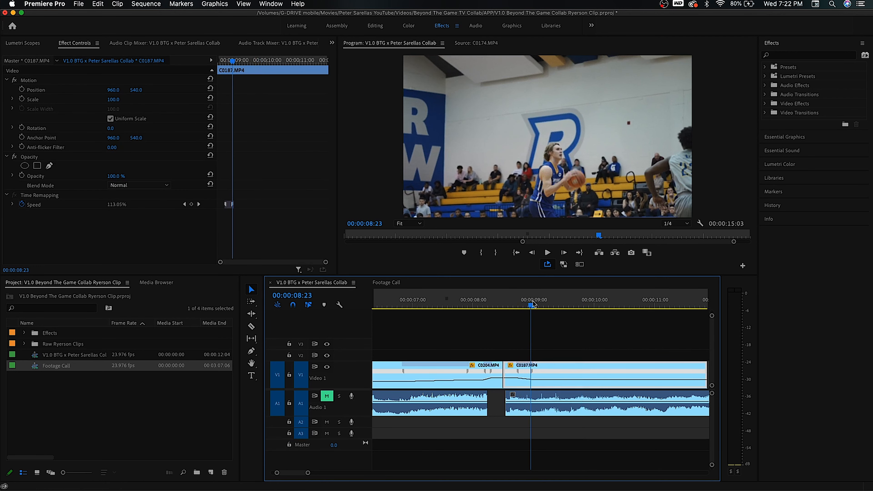
left_click_drag(533, 378, 526, 376)
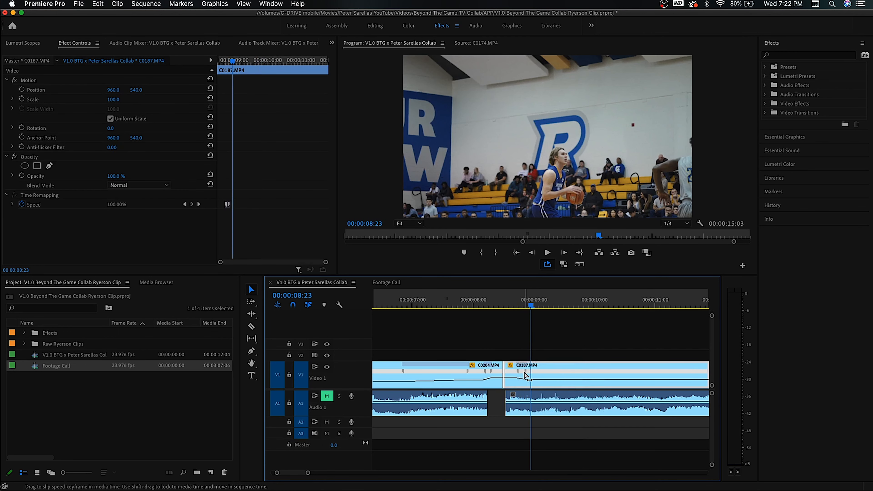
- Add speed keyframes later in C0187 and slow the segment between them to 20%
left_click(445, 301)
key("space")
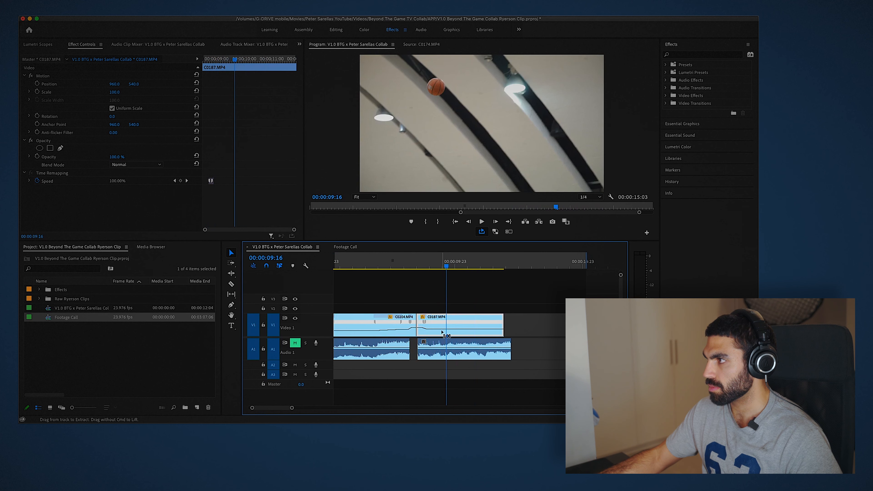
left_click_drag(440, 323, 453, 325)
left_click_drag(453, 266, 462, 264)
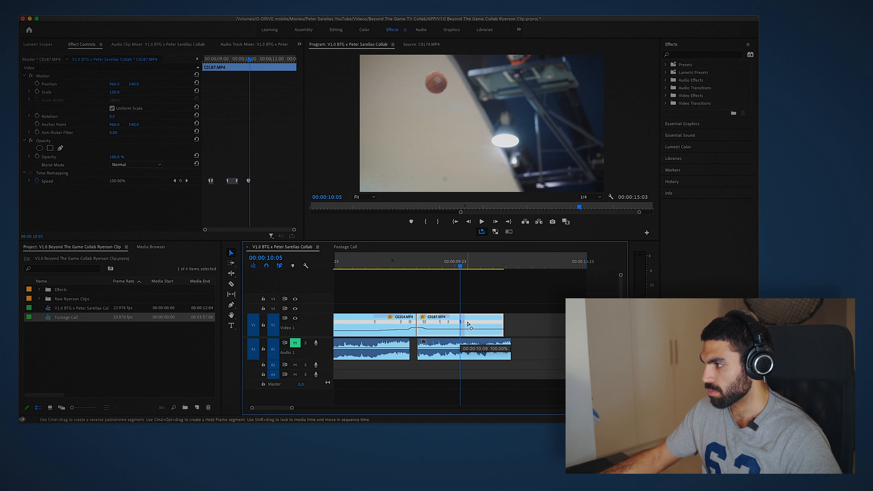
left_click_drag(468, 324, 471, 326)
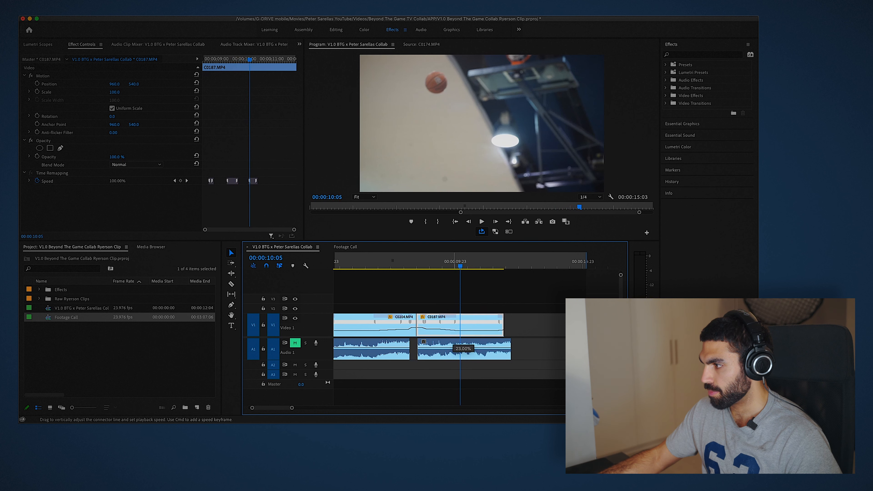
left_click_drag(462, 339, 462, 339)
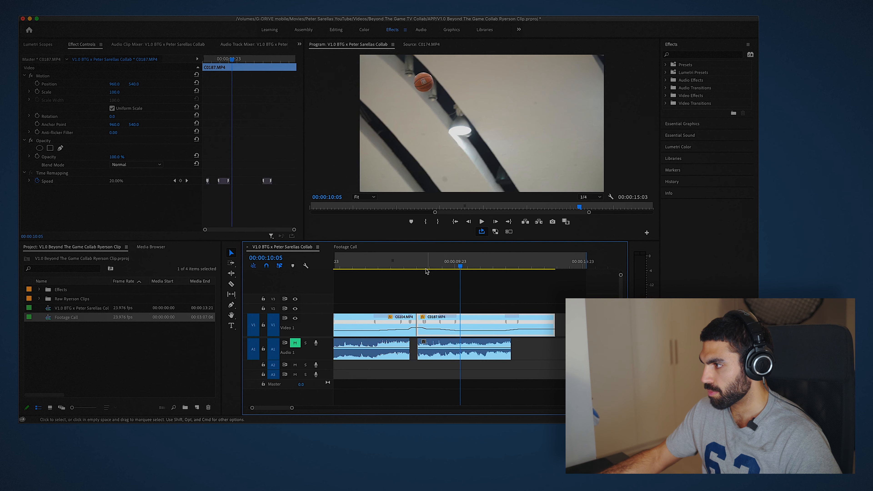
- Play back and refine the speed keyframes around C0187's slow-motion section
left_click(416, 266)
key("space")
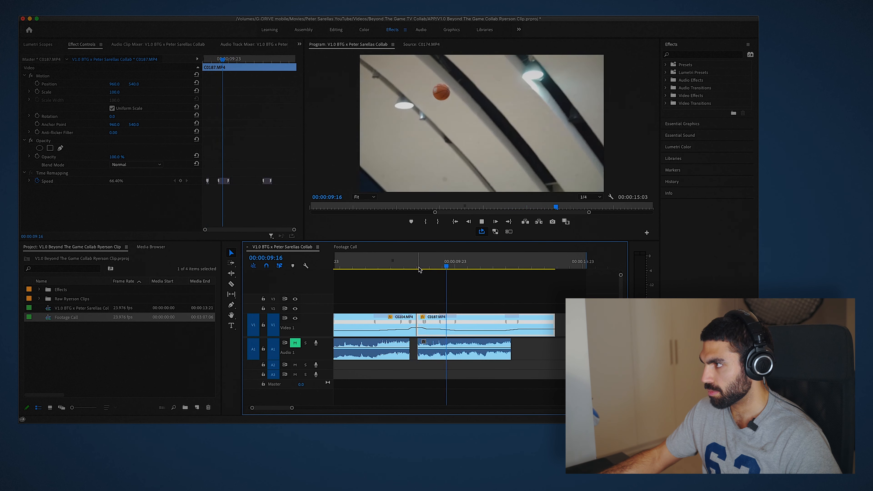
key("space")
left_click_drag(458, 323, 448, 323)
left_click(403, 262)
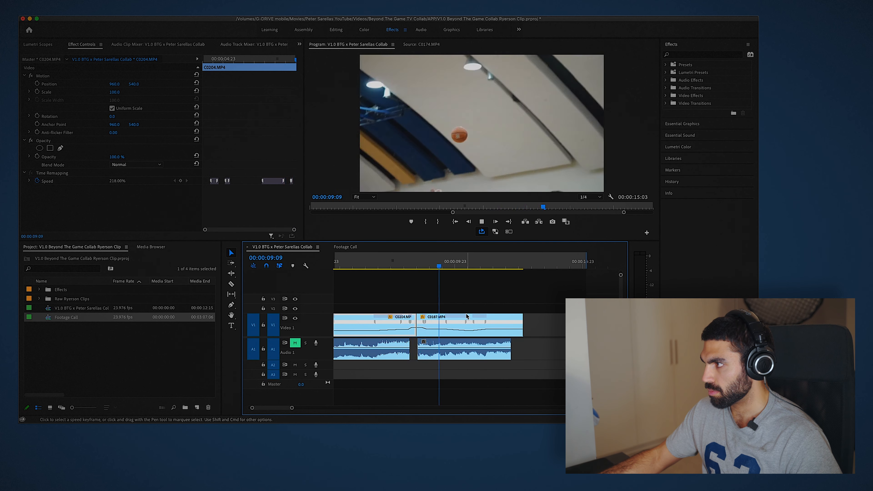
left_click(465, 324)
left_click_drag(464, 323, 461, 324)
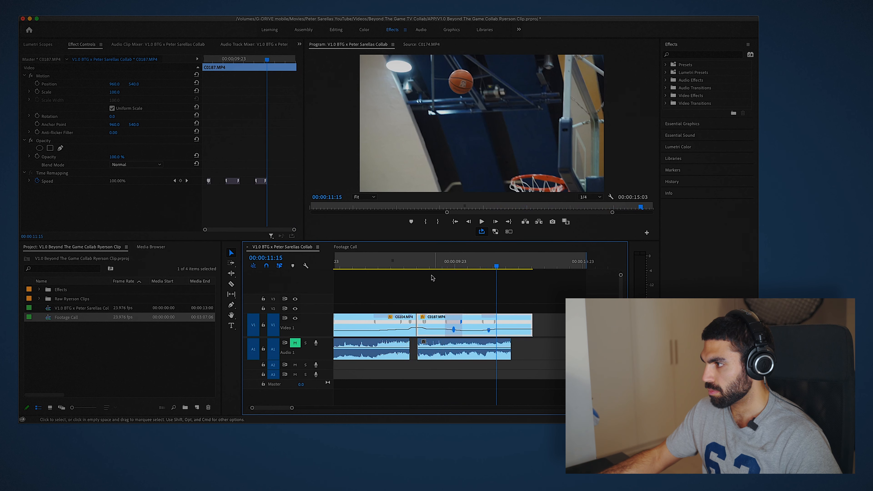
- Play back the sequence around C0187's slow-motion section to review the ramp
left_click(427, 264)
key("space")
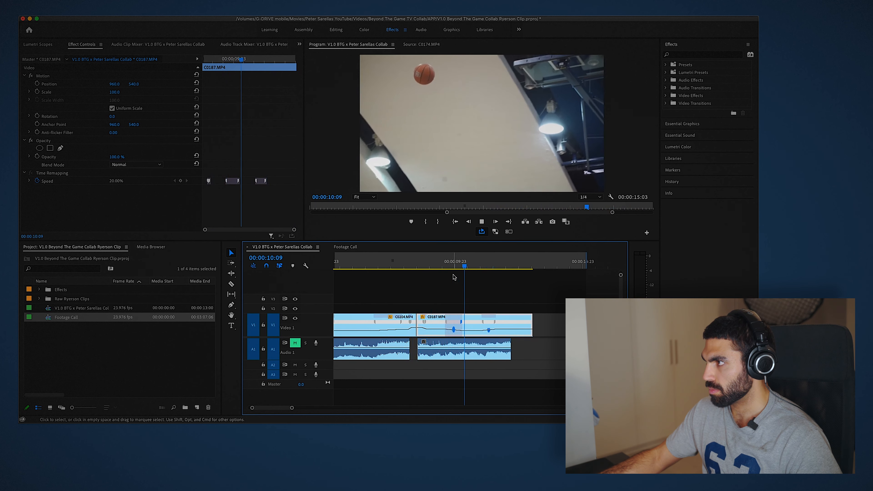
key("space")
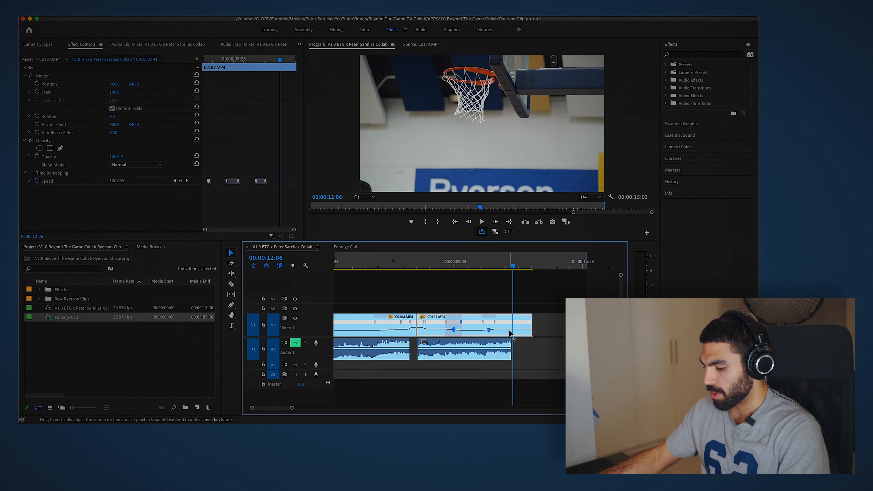
key("=")
left_click(452, 264)
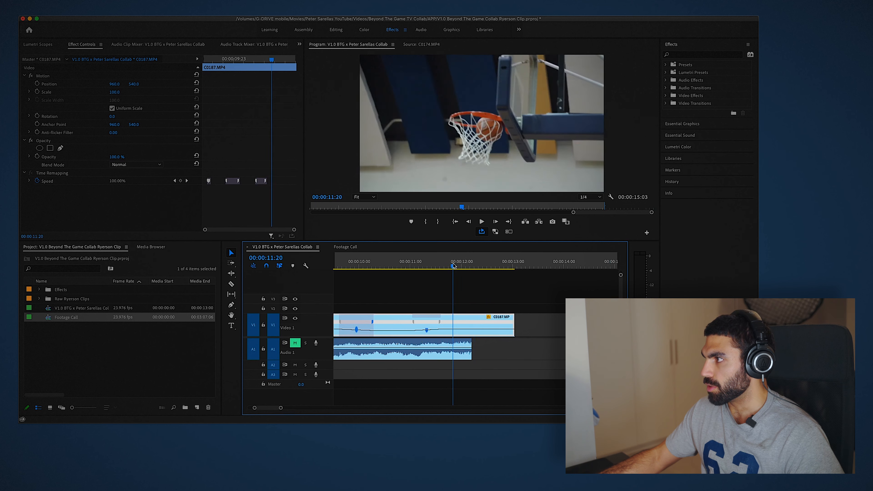
key("space")
key("space")
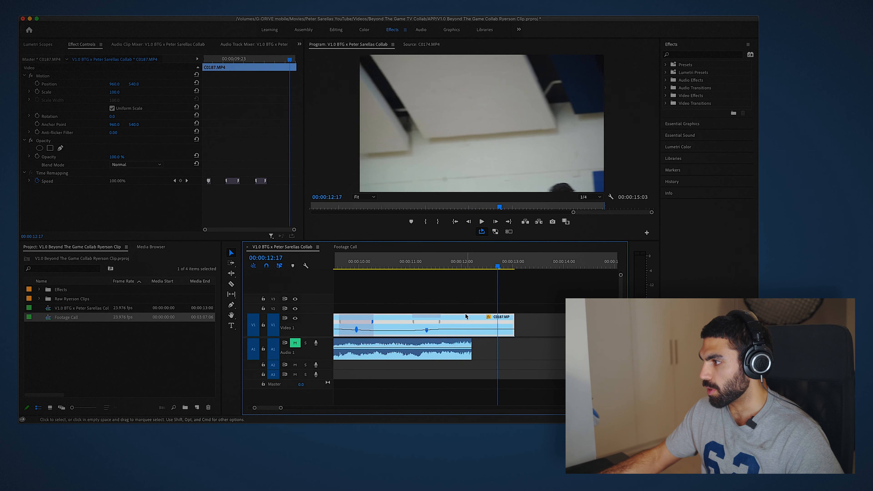
- Shift C0187's last speed keyframes slightly to refine the ramp timing and play back the result
left_click(462, 266)
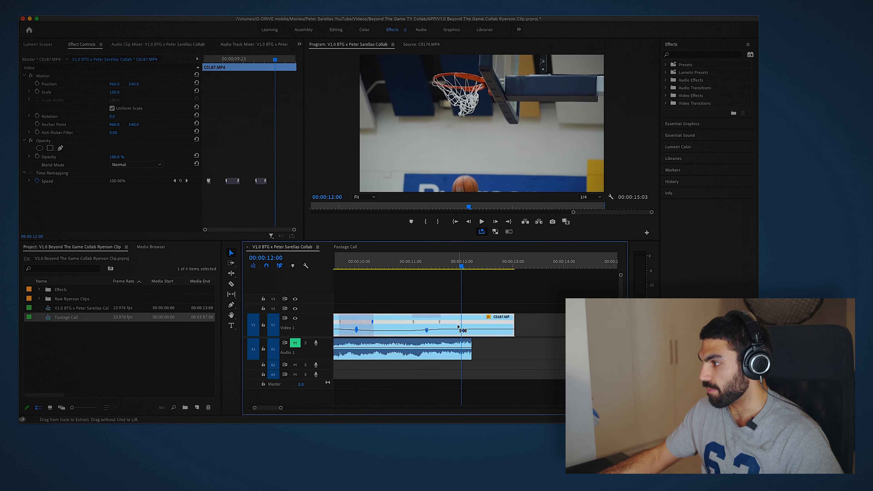
left_click_drag(456, 323, 462, 325)
left_click(472, 266)
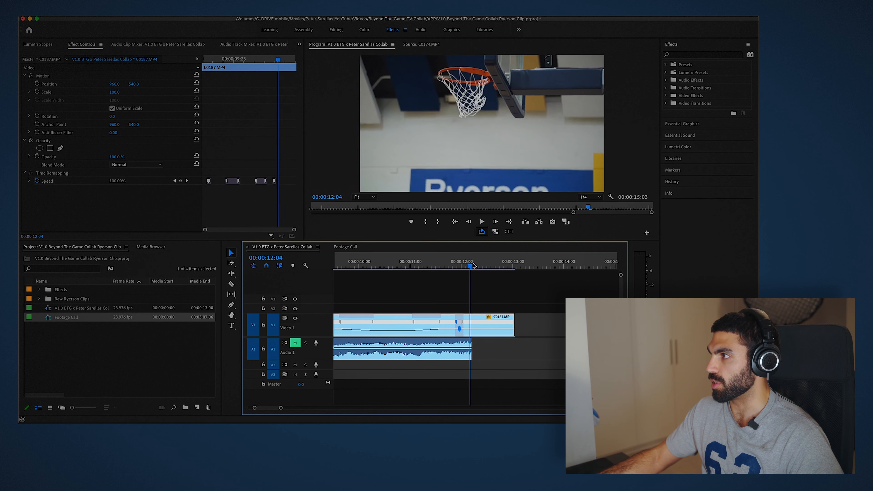
left_click(463, 267)
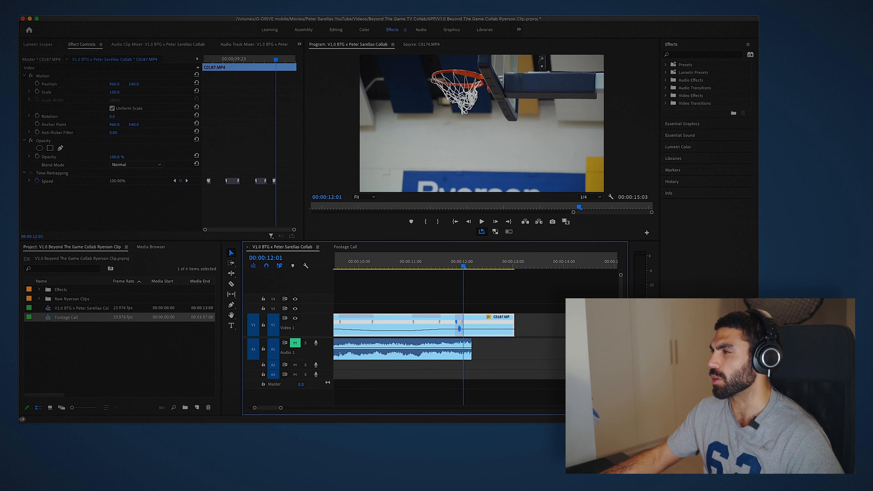
key("space")
key("space")
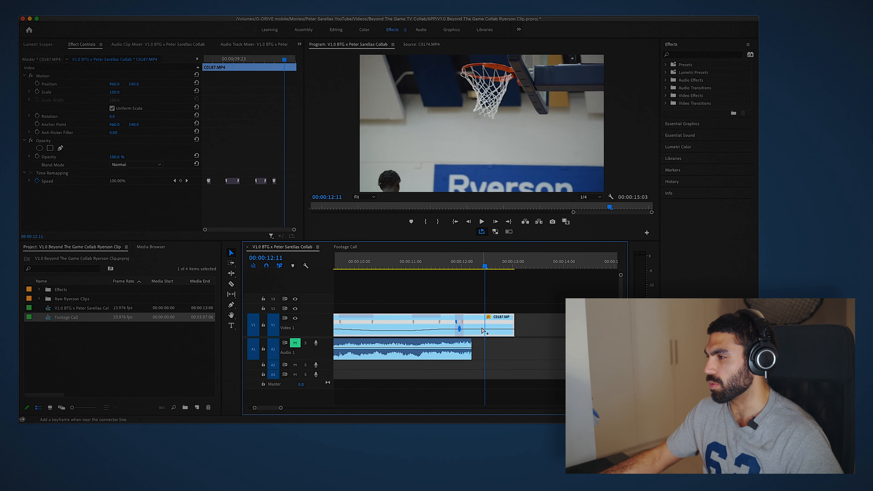
mouse_move(484, 325)
left_mouse_down()
mouse_move(494, 327)
mouse_move(477, 325)
left_mouse_up()
left_click_drag(458, 265, 453, 264)
key("space")
key("space")
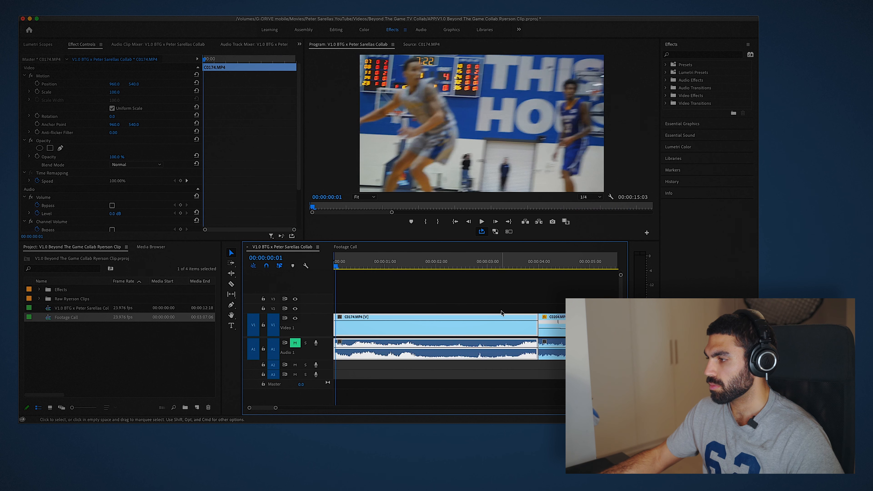
- Play back the whole sequence from its start
key("minus")
key("minus")
key("minus")
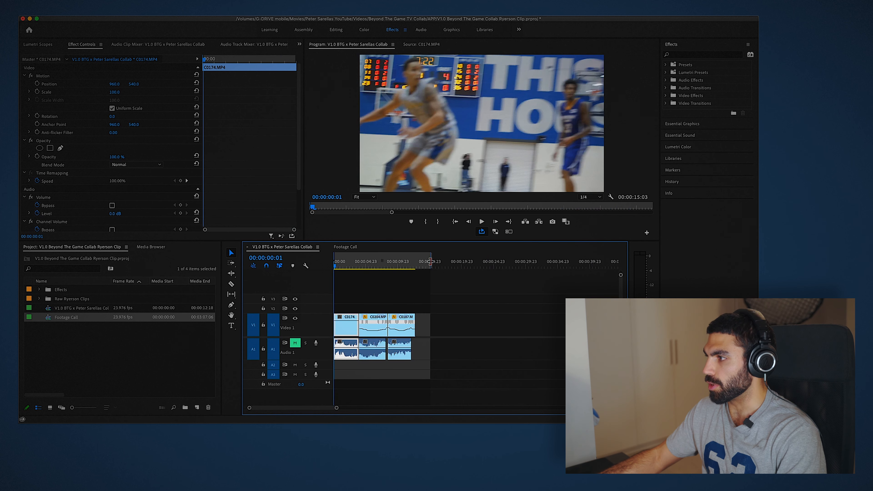
left_click(435, 279)
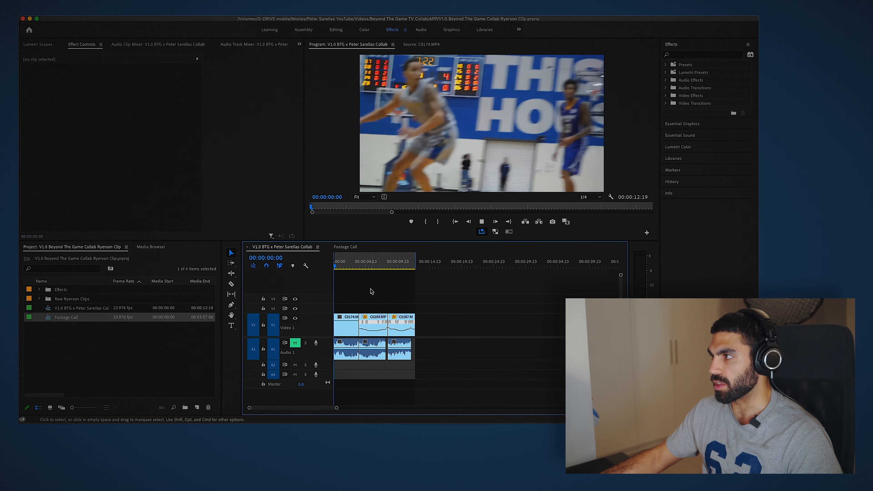
key("space")
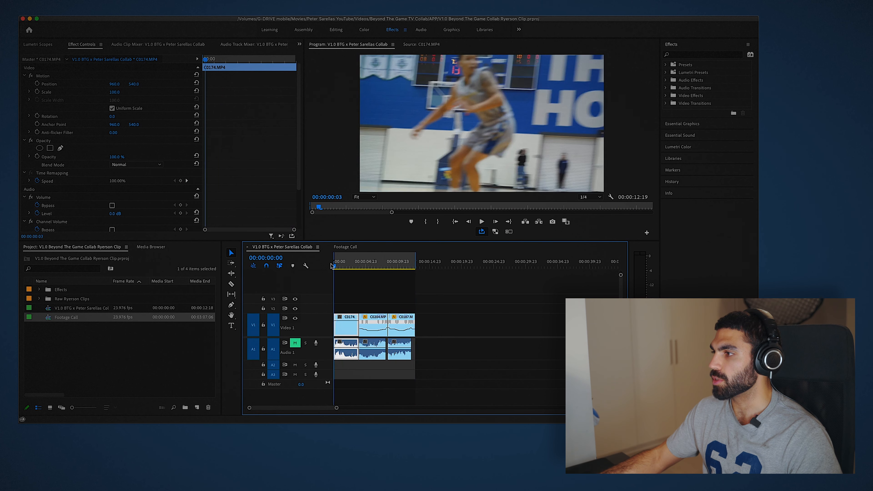
- Ripple trim the start of C0174 up to the 00:00:03:00 mark
key("=")
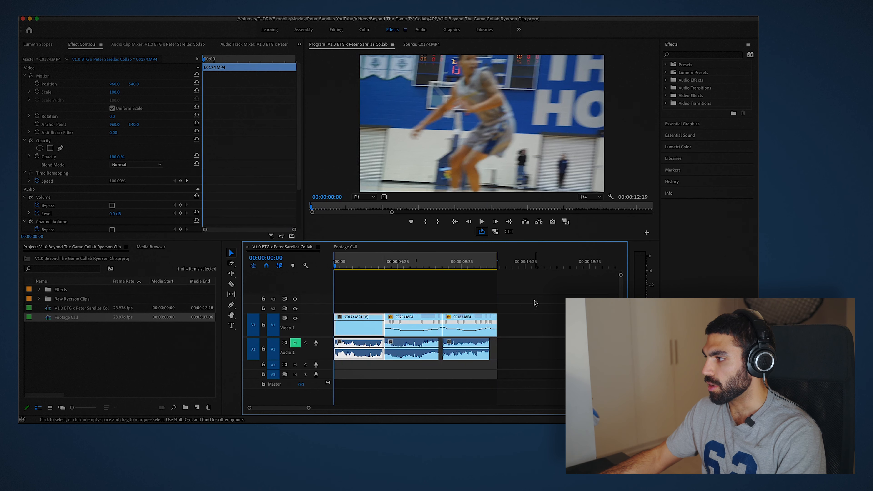
left_click_drag(536, 301, 349, 373)
left_click_drag(364, 332, 345, 332)
left_click_drag(349, 265, 372, 262)
left_click_drag(353, 329, 377, 329)
left_click_drag(389, 295, 532, 327)
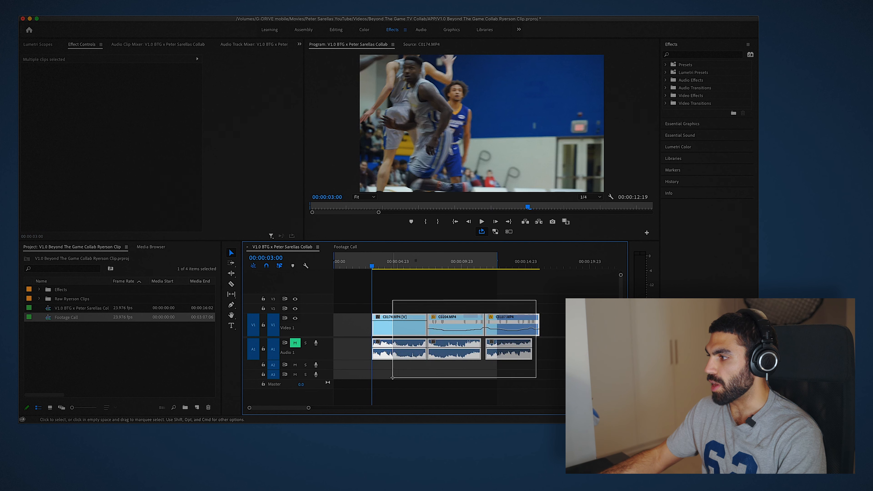
key("q")
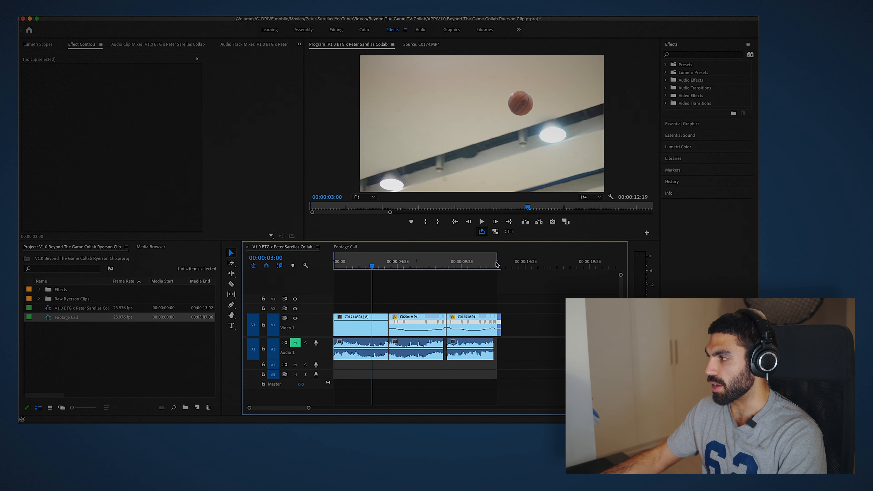
- Play back the end of the sequence
left_click_drag(497, 261, 480, 266)
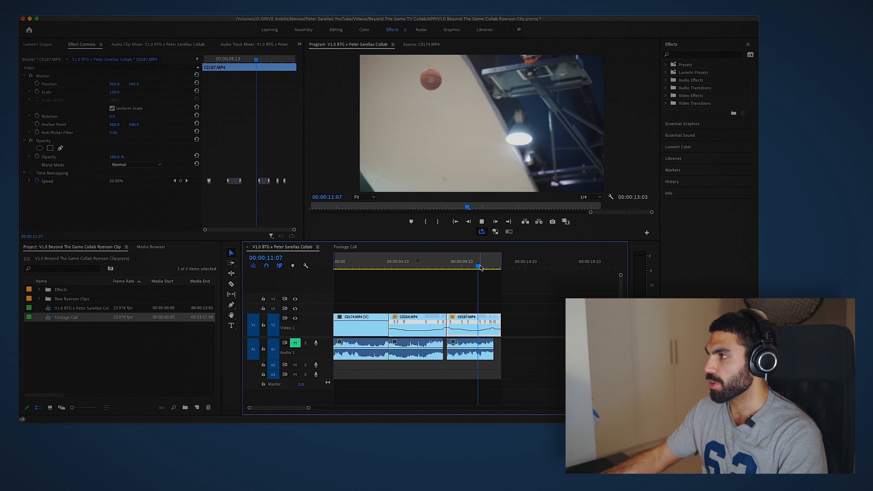
key("space")
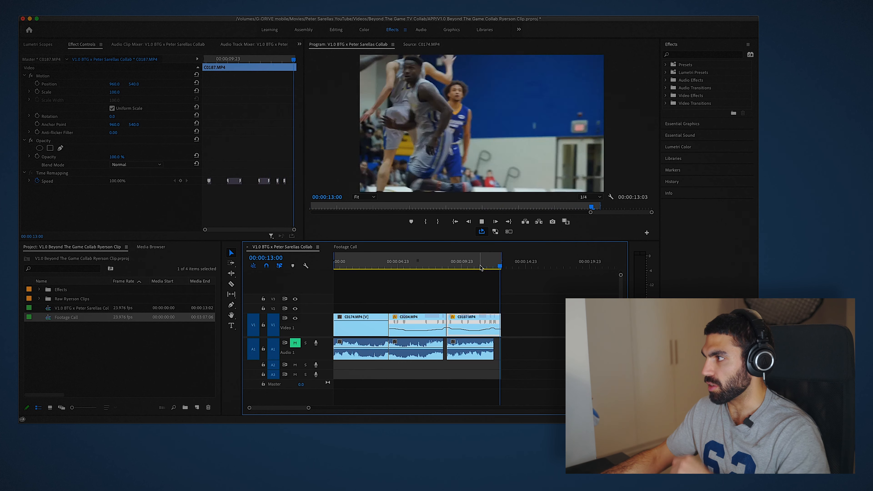
key("space")
- Trim more off the start of C0174 and close the resulting gap at the sequence start
left_click_drag(346, 264, 353, 263)
left_click_drag(336, 333, 352, 333)
left_click_drag(486, 264, 499, 262)
left_click_drag(353, 267, 356, 268)
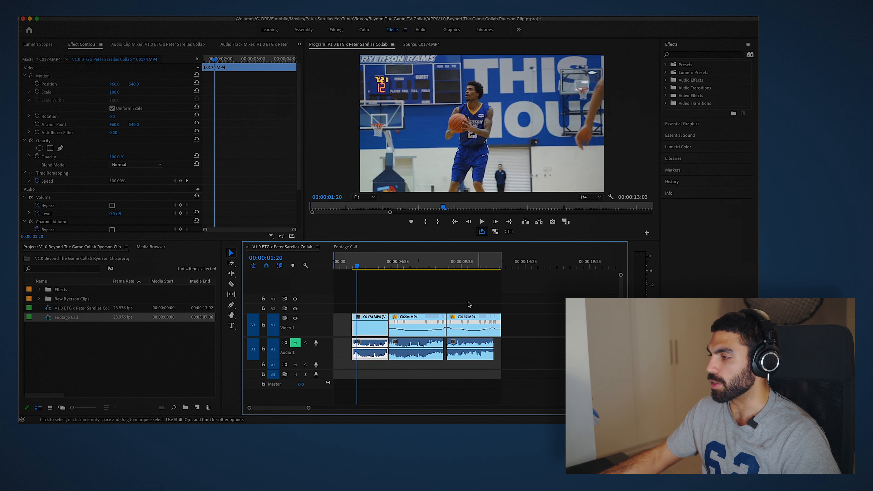
left_click_drag(470, 305, 385, 329)
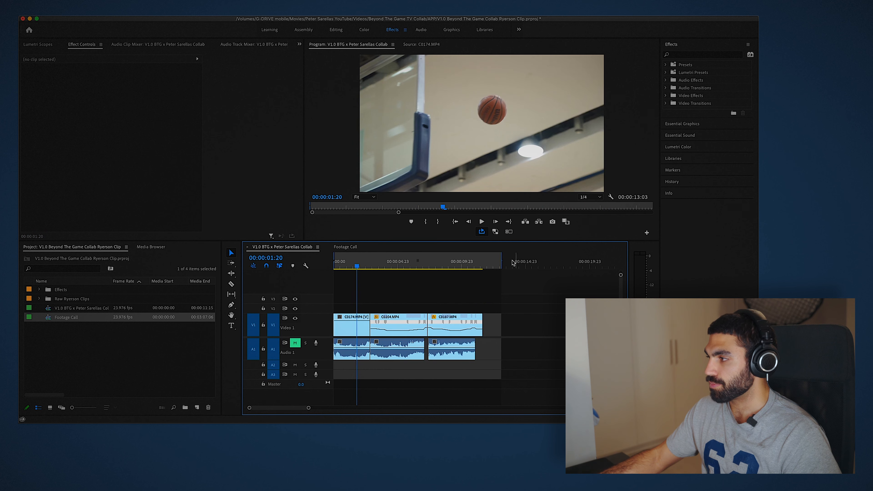
- Play back the sequence from near C0187
left_click_drag(503, 259, 489, 263)
left_click(465, 266)
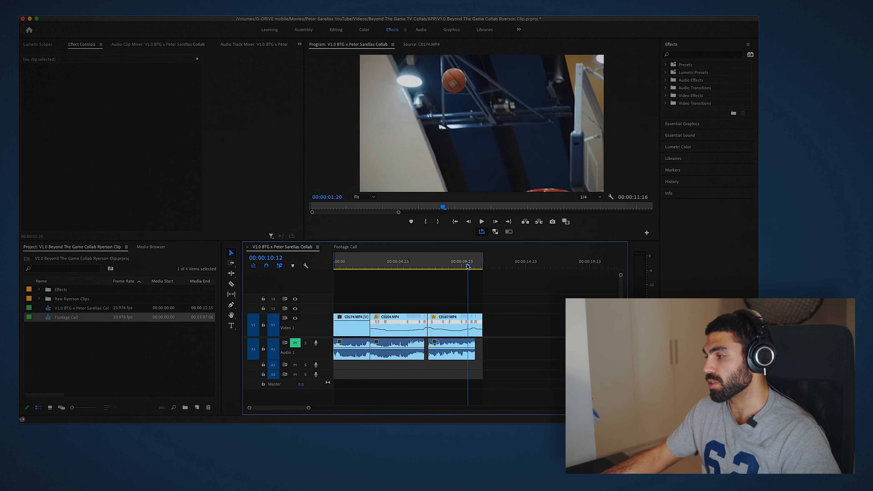
key("space")
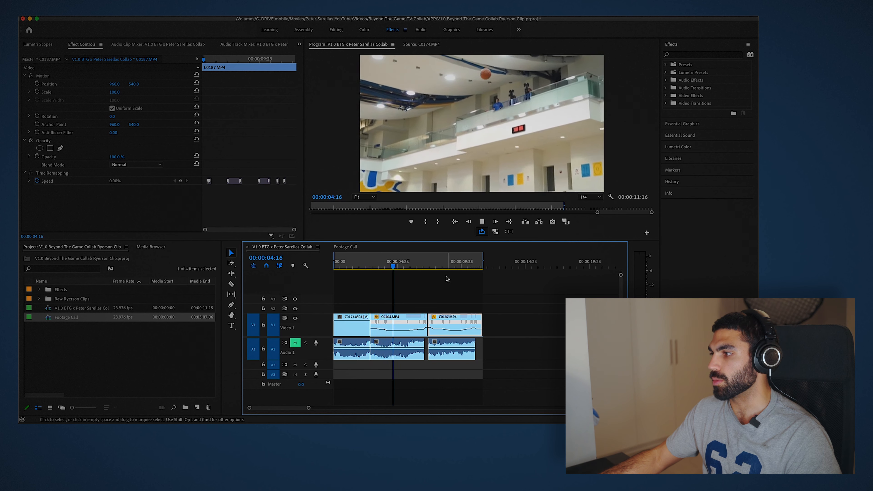
- Adjust the speed ramp inside C0204 by dragging its speed keyframe, undoing the last drag
left_click(407, 324)
left_click_drag(401, 323, 440, 319)
key("super+z")
- Play back the edited sequence from the start
key("space")
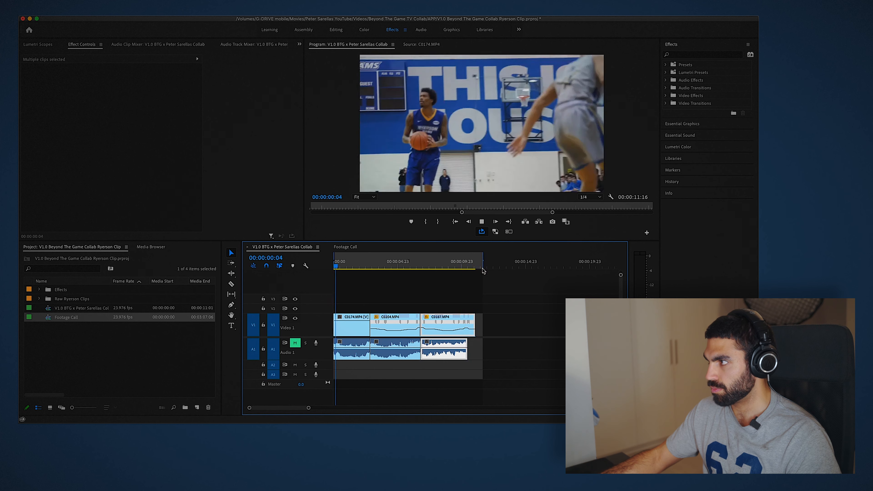
key("space")
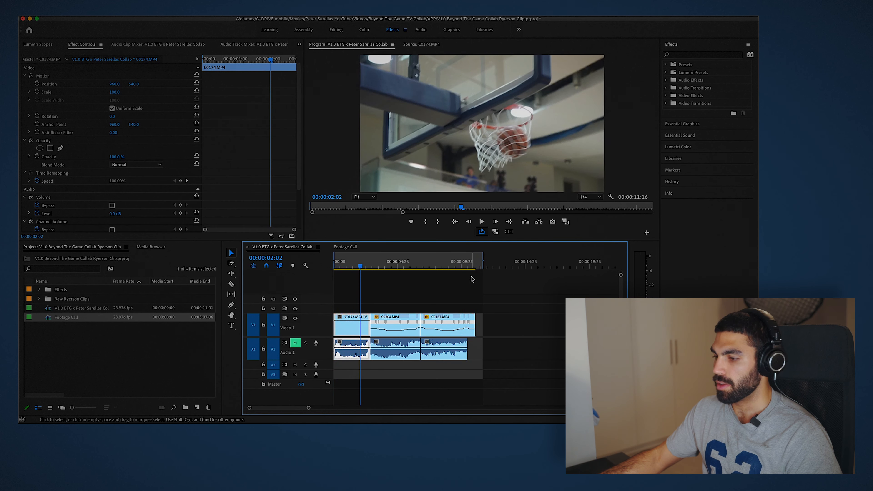